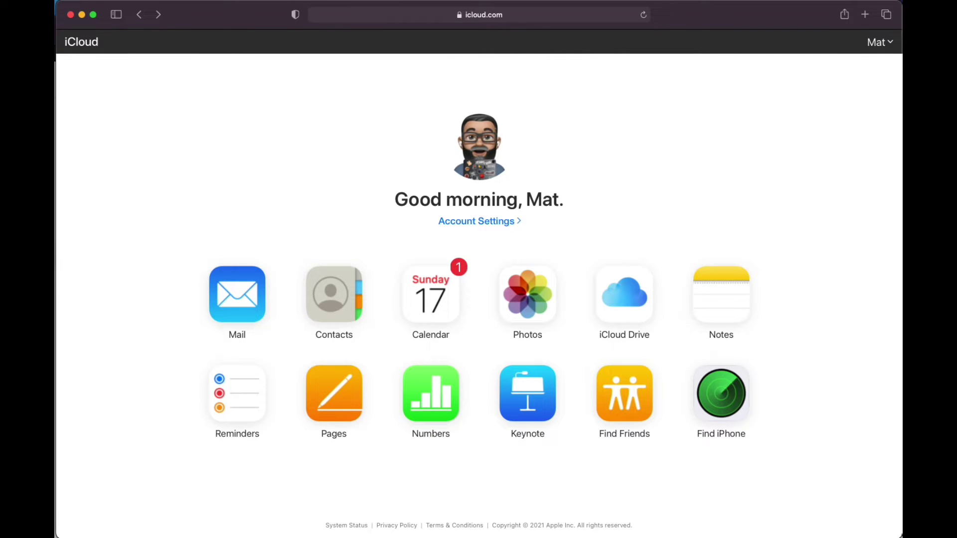
# Reveal the full iCloud.com address twice, dismissing the Favourites suggestions each time.
pyautogui.click(523, 20)
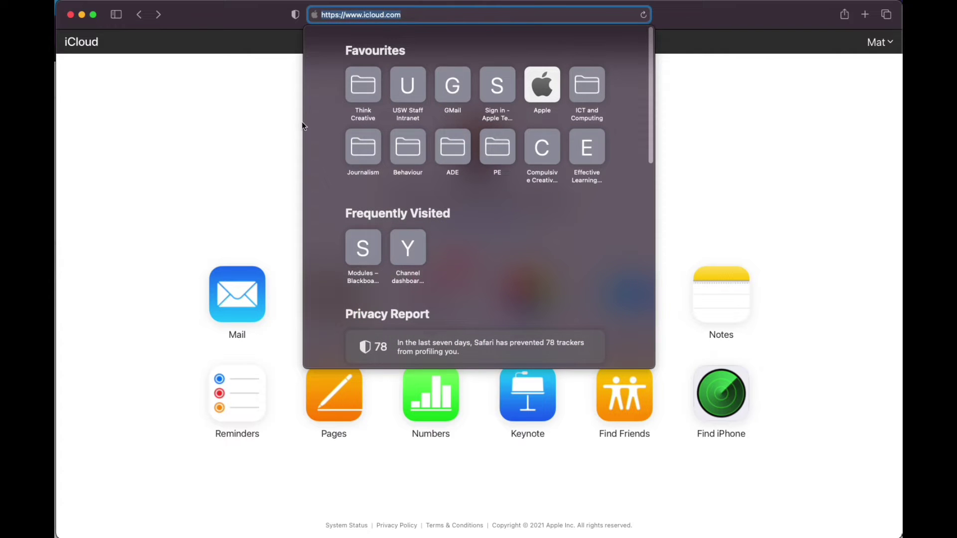
pyautogui.click(275, 125)
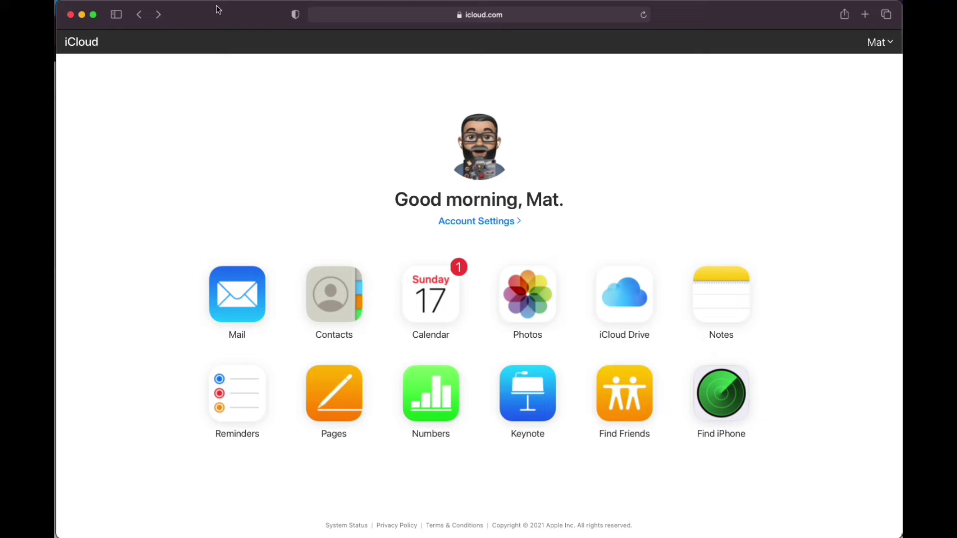
pyautogui.click(495, 16)
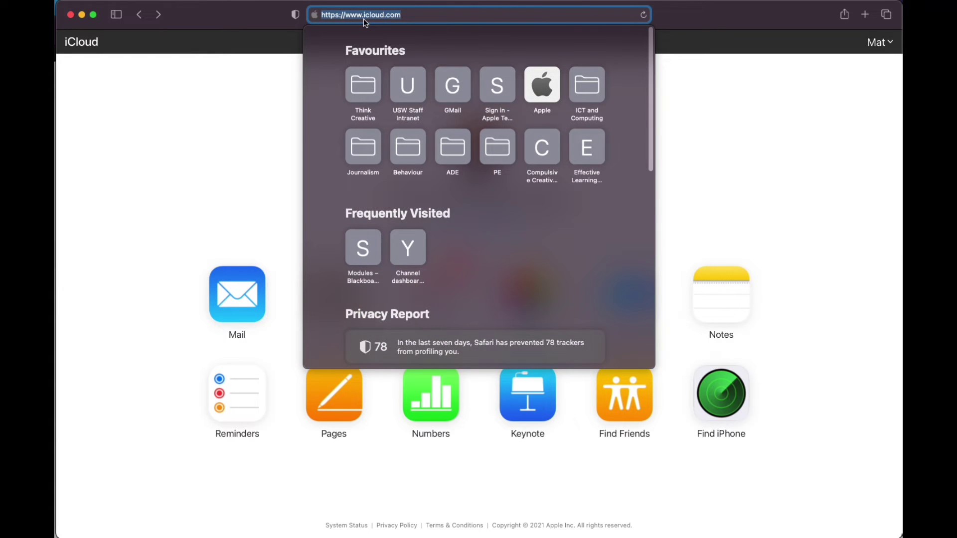
pyautogui.click(772, 97)
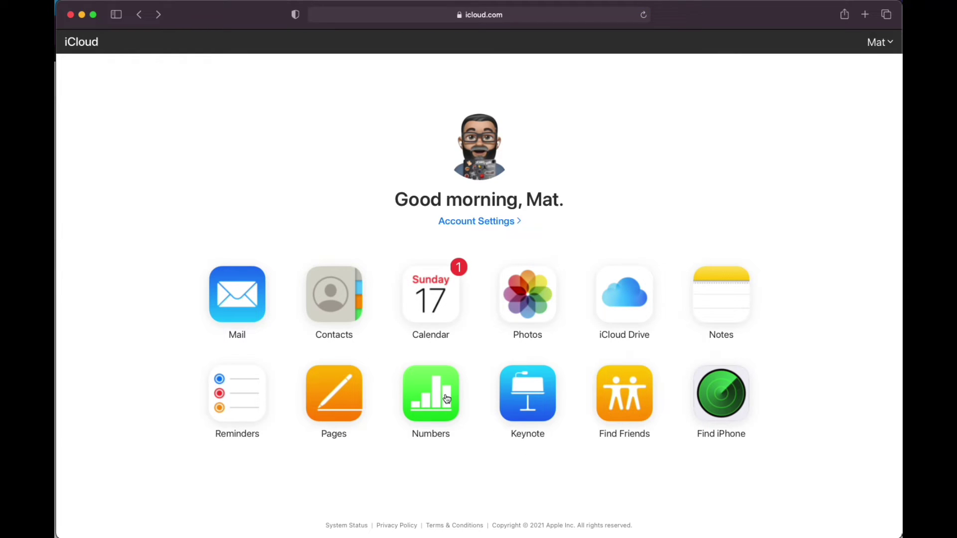
# Open Pages from iCloud home and look over the recent documents.
pyautogui.click(333, 405)
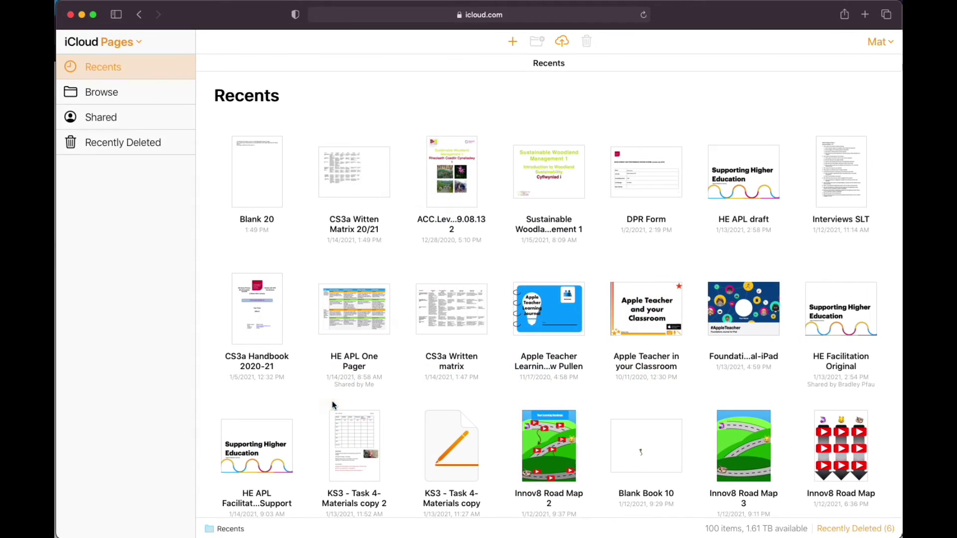
pyautogui.scroll(-5, 531, 257)
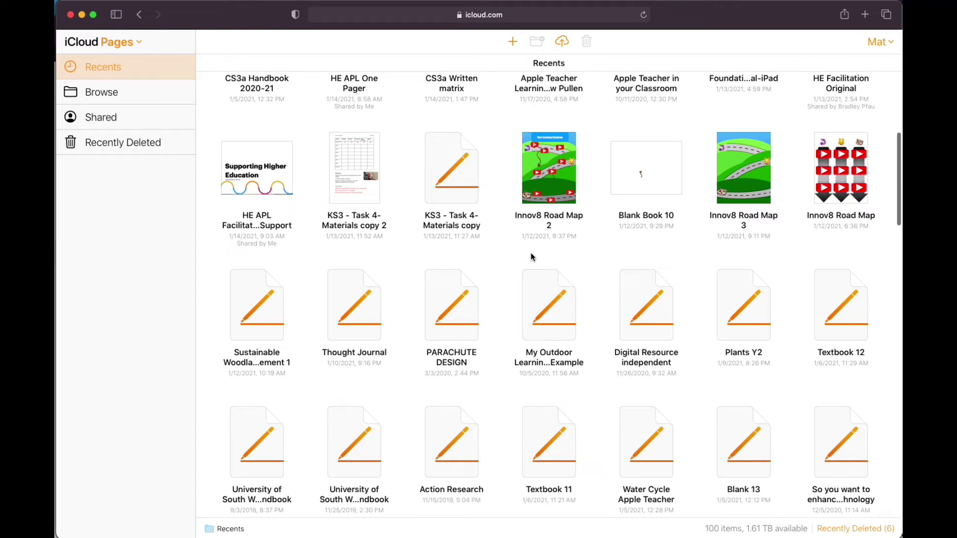
pyautogui.scroll(5, 531, 256)
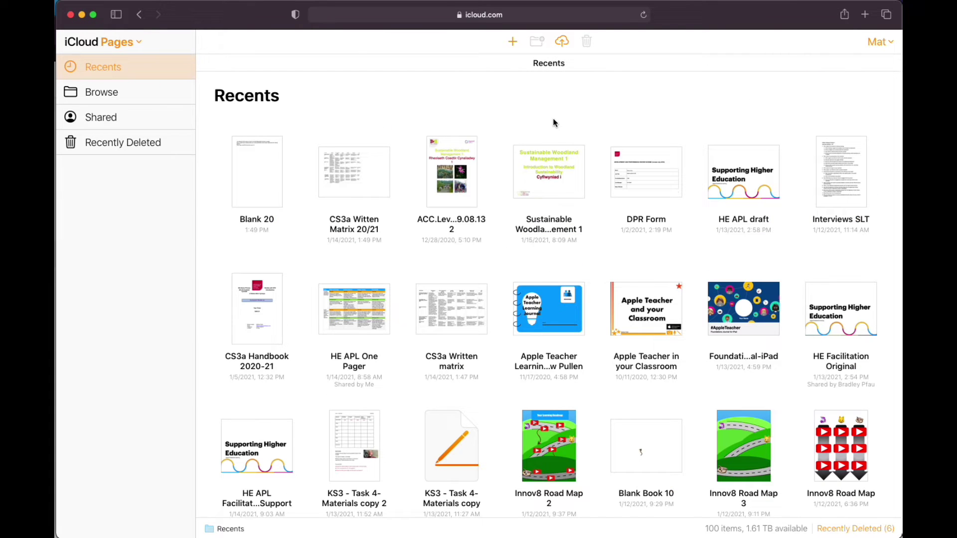
# Start a new document and choose the Books – Landscape Photo Book template.
pyautogui.click(513, 44)
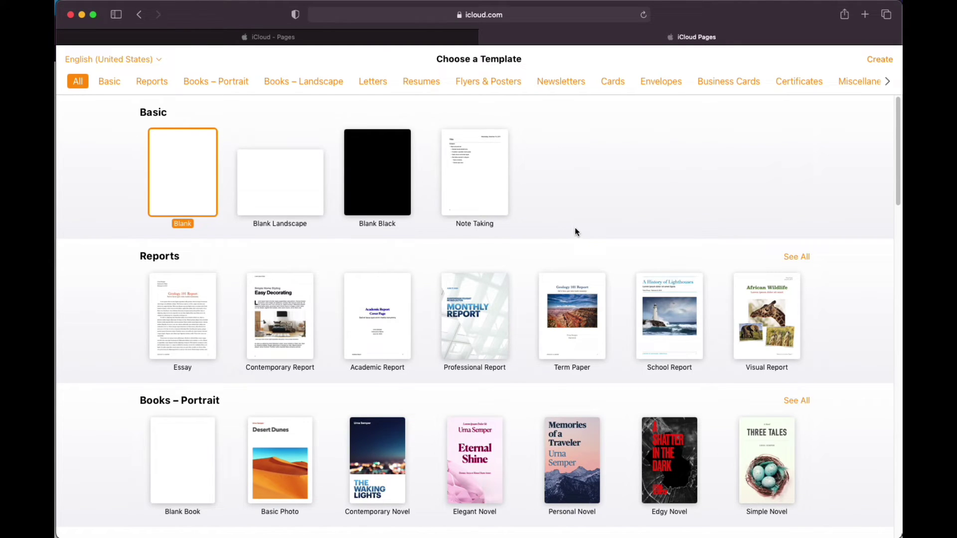
pyautogui.scroll(-5, 575, 232)
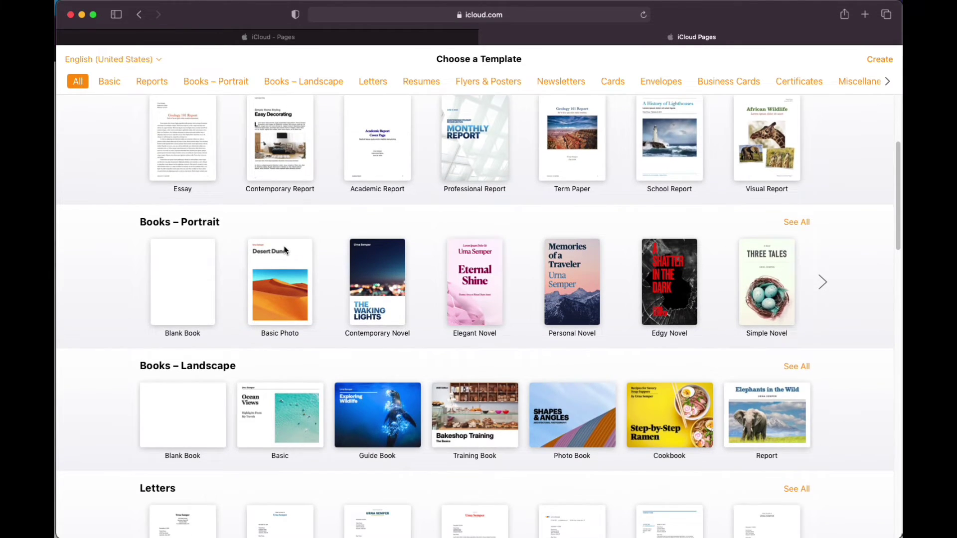
pyautogui.scroll(-6, 285, 250)
pyautogui.scroll(3, 286, 250)
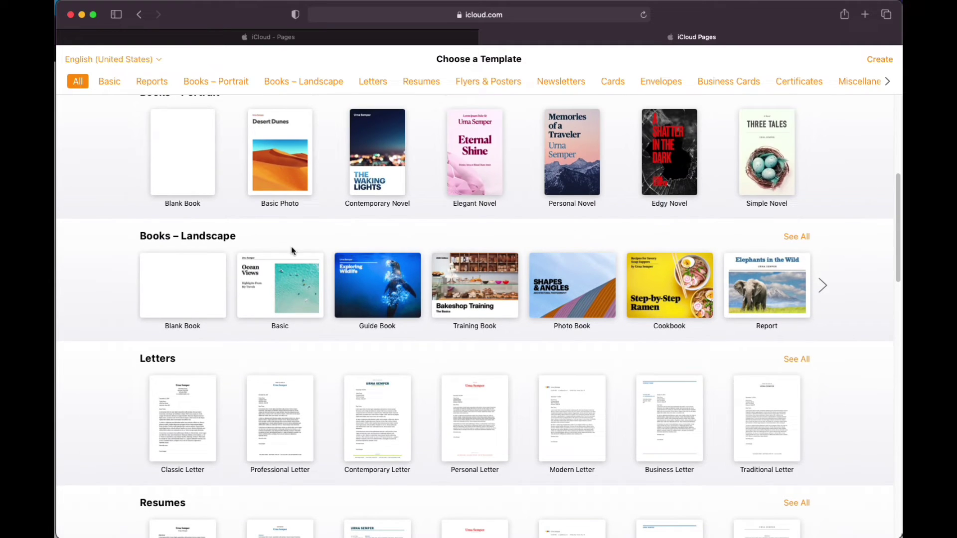
pyautogui.click(578, 282)
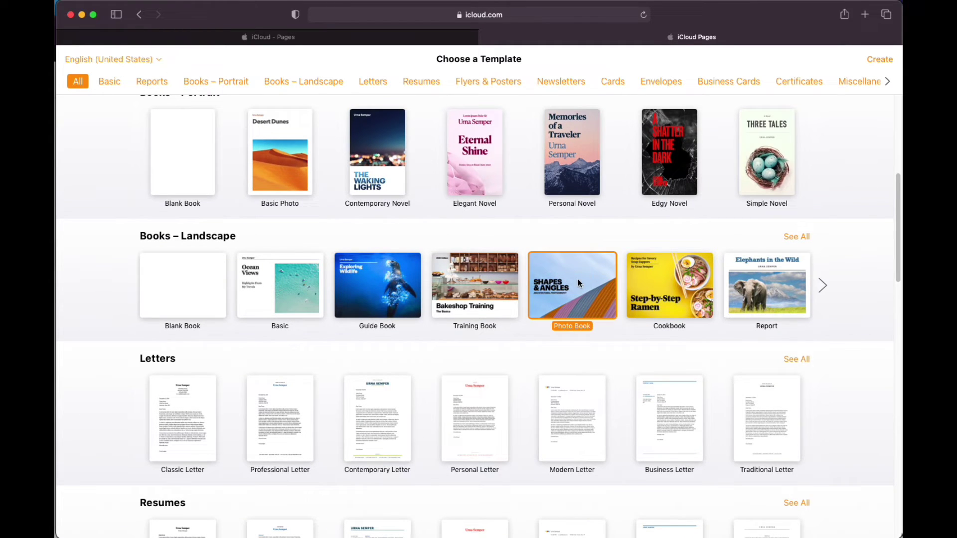
# Create Photo Book 2 from the template and browse the Shapes gallery.
pyautogui.click(880, 64)
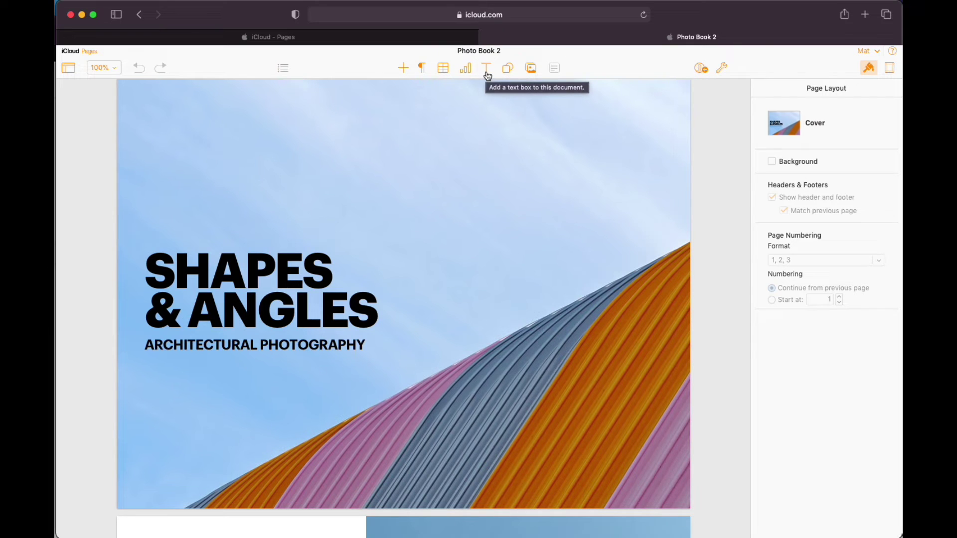
pyautogui.click(508, 68)
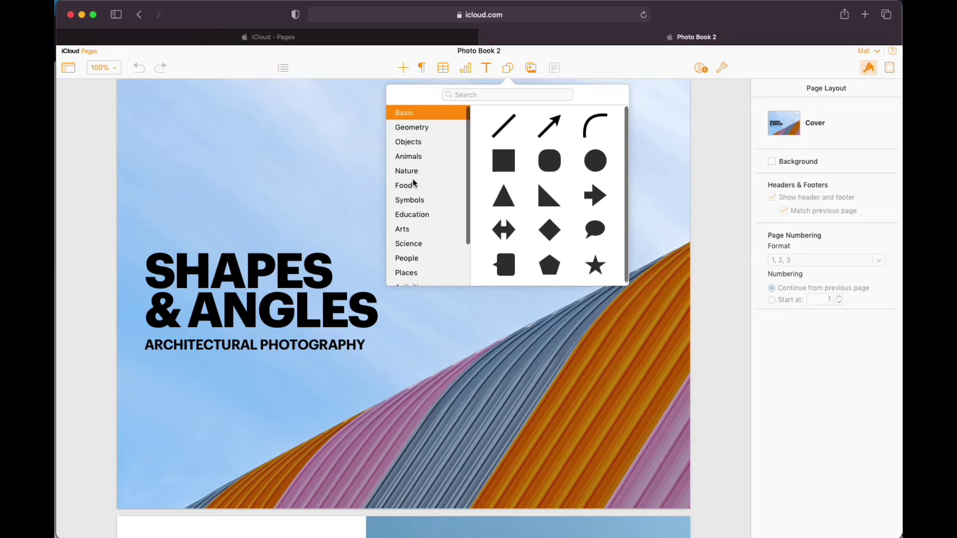
pyautogui.scroll(-3, 413, 183)
pyautogui.scroll(3, 414, 183)
# Check the Media insert options, then bring up the document Tools list.
pyautogui.click(531, 69)
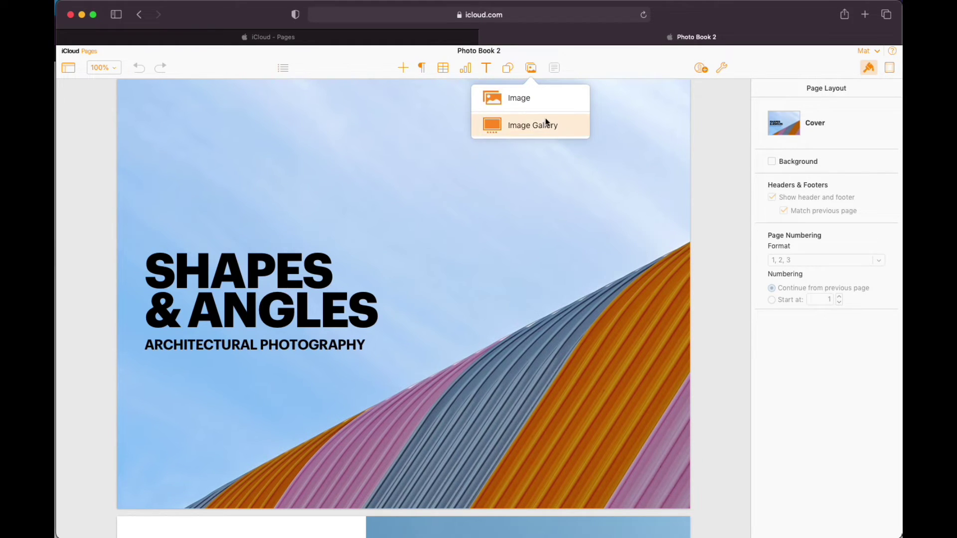
pyautogui.click(587, 59)
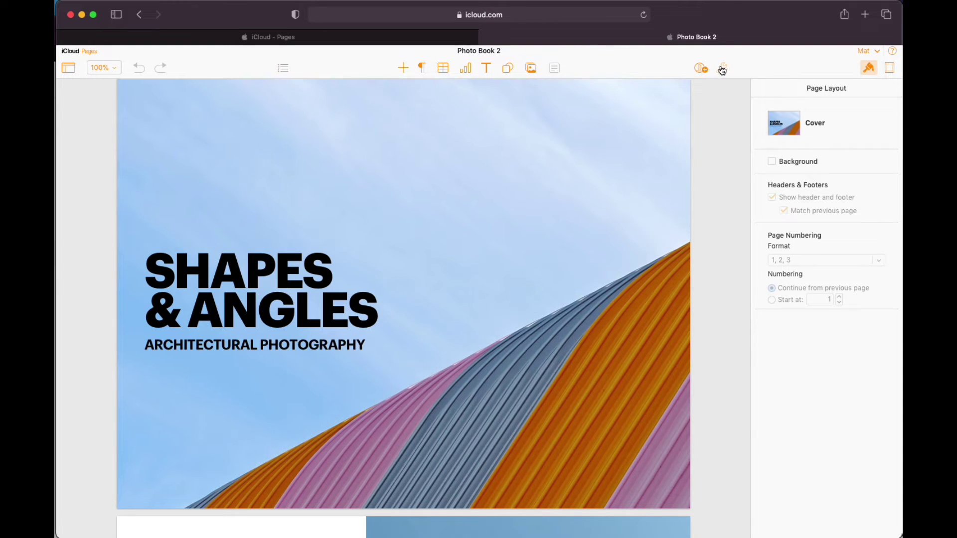
pyautogui.click(722, 69)
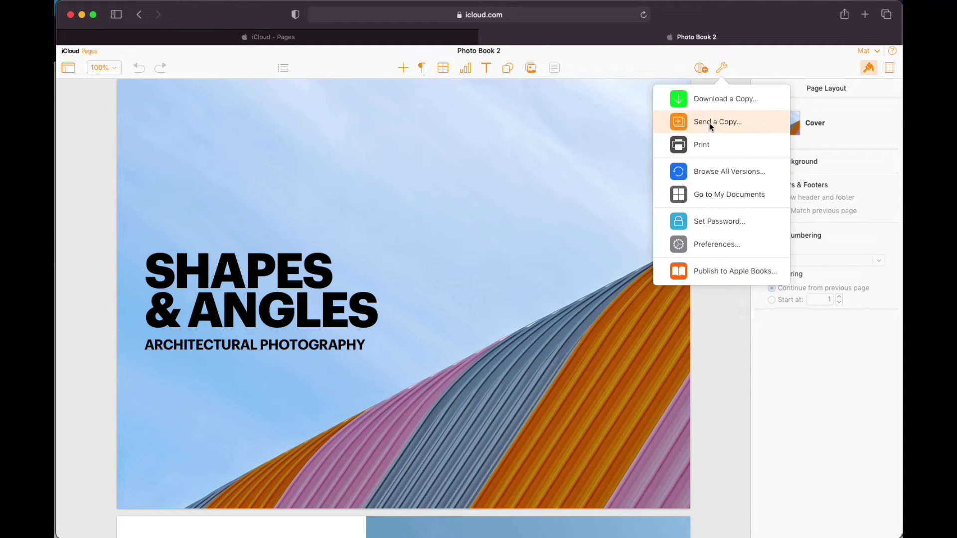
# Inspect the SHAPES & ANGLES title's formatting: TITLE style, Graphik Bold 87, 0.6 line spacing.
pyautogui.click(789, 71)
pyautogui.click(870, 69)
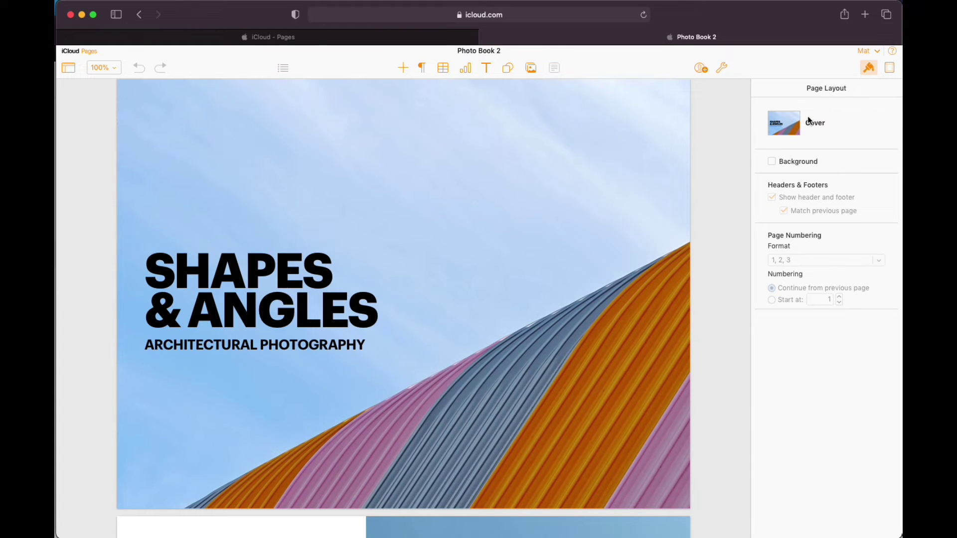
pyautogui.click(291, 282)
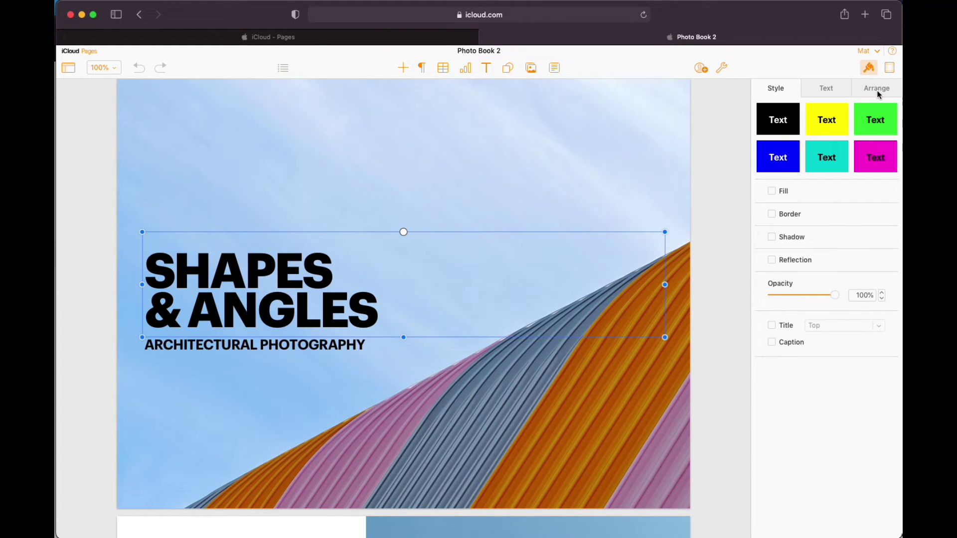
pyautogui.click(827, 89)
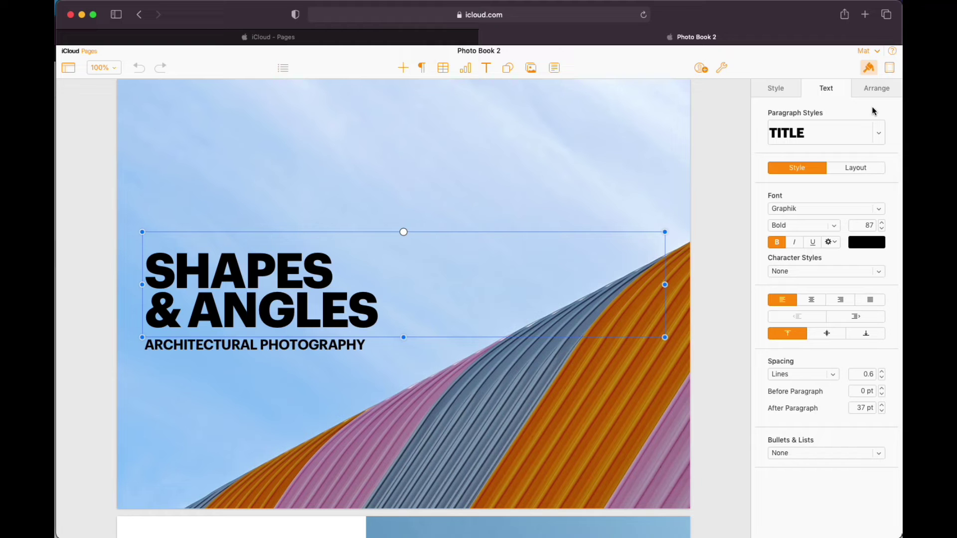
# Return from the Pages list to iCloud home, open Keynote and dismiss What's New.
pyautogui.click(301, 38)
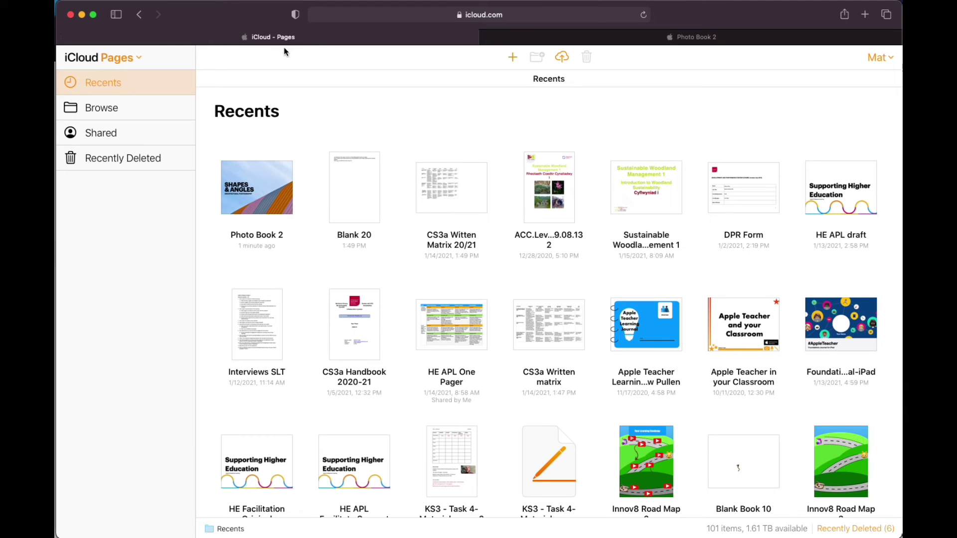
pyautogui.click(138, 19)
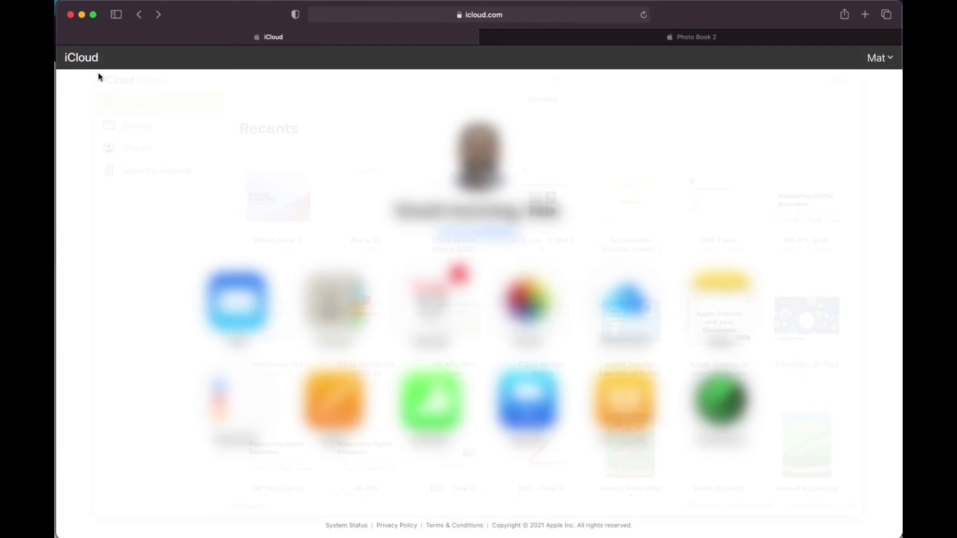
pyautogui.click(548, 401)
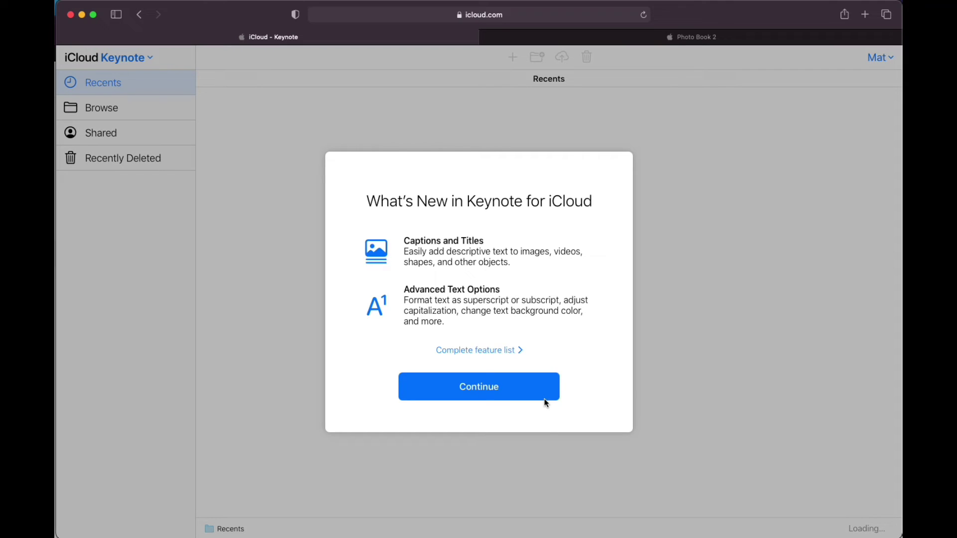
pyautogui.click(496, 396)
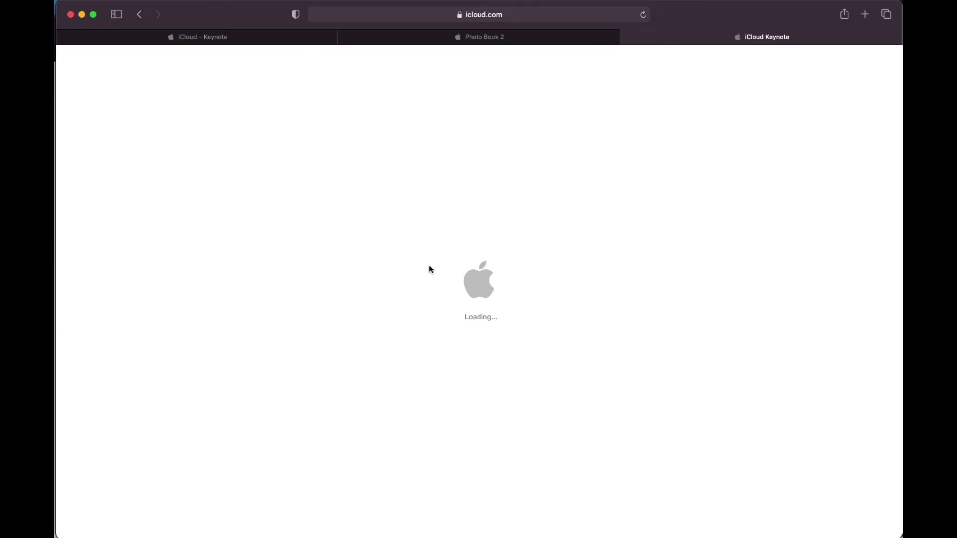
# Pick the Color Gradient theme from the Minimal row and create Presentation 203.
pyautogui.scroll(-5, 384, 184)
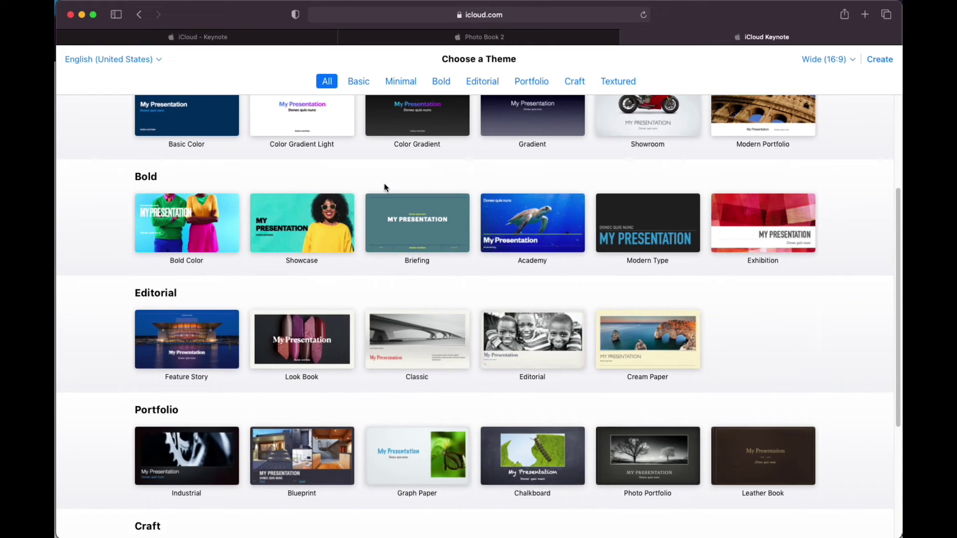
pyautogui.scroll(5, 384, 185)
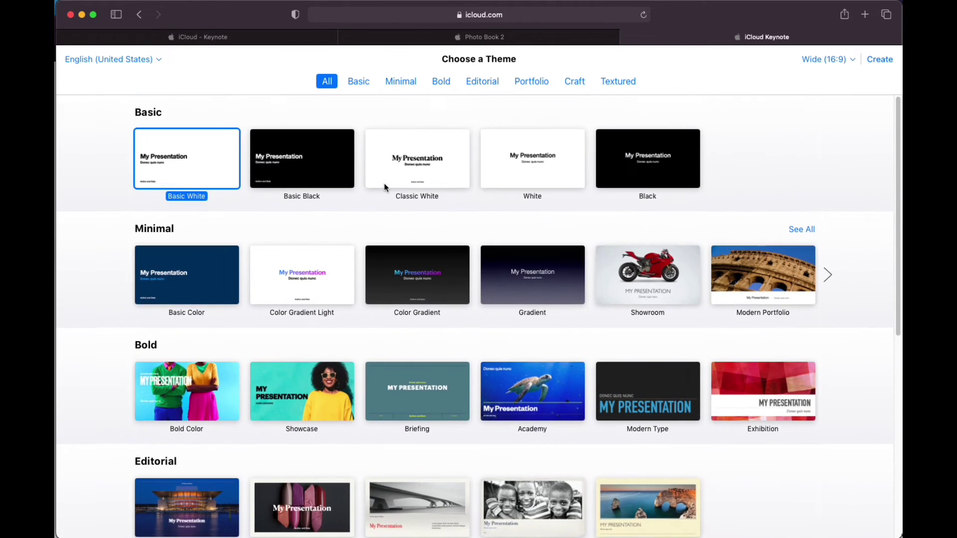
pyautogui.click(426, 286)
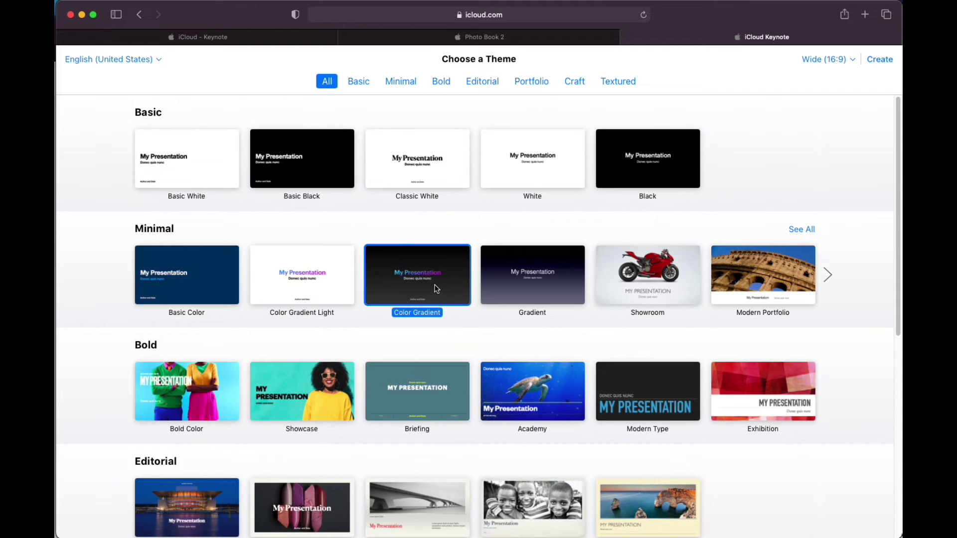
pyautogui.click(879, 61)
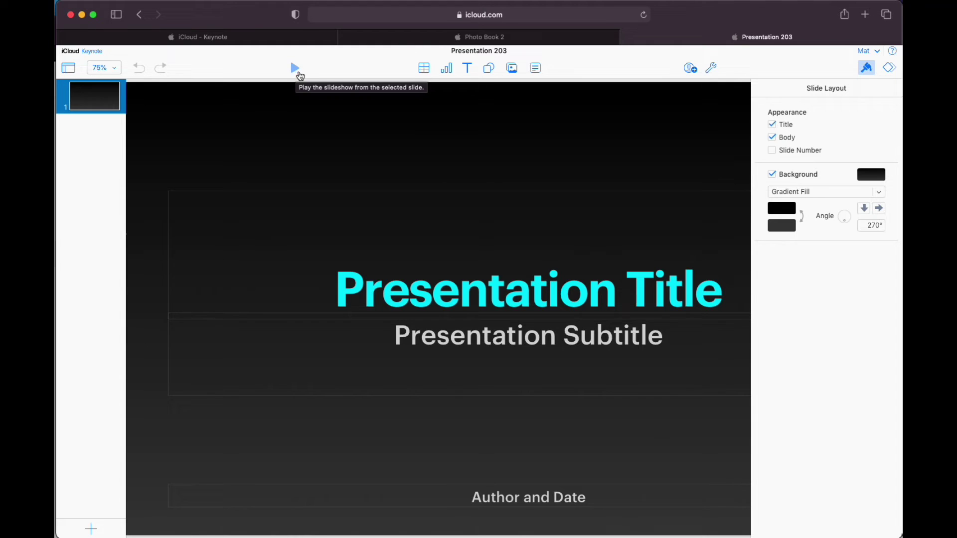
# Review the title's Text, Style and Shape options, then return to Keynote Recents.
pyautogui.click(572, 289)
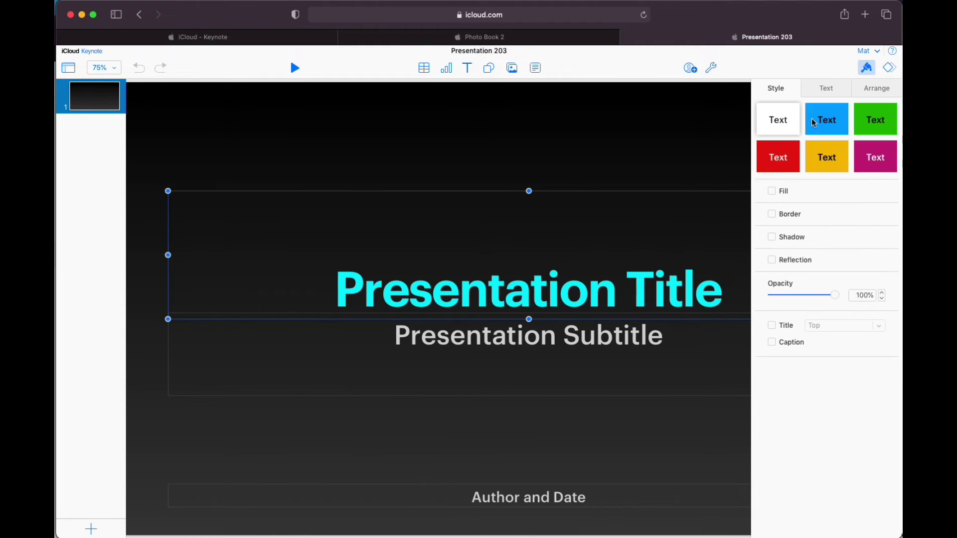
pyautogui.click(829, 90)
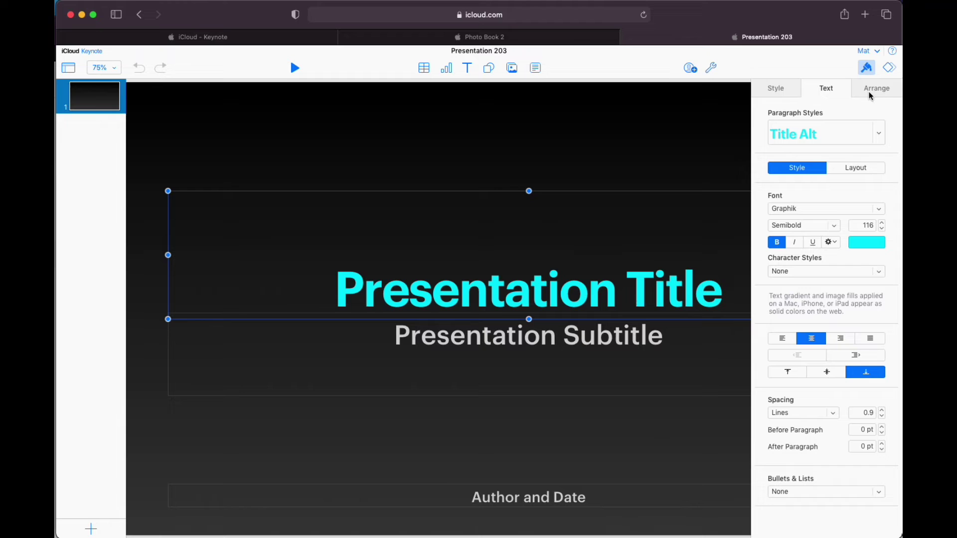
pyautogui.click(776, 92)
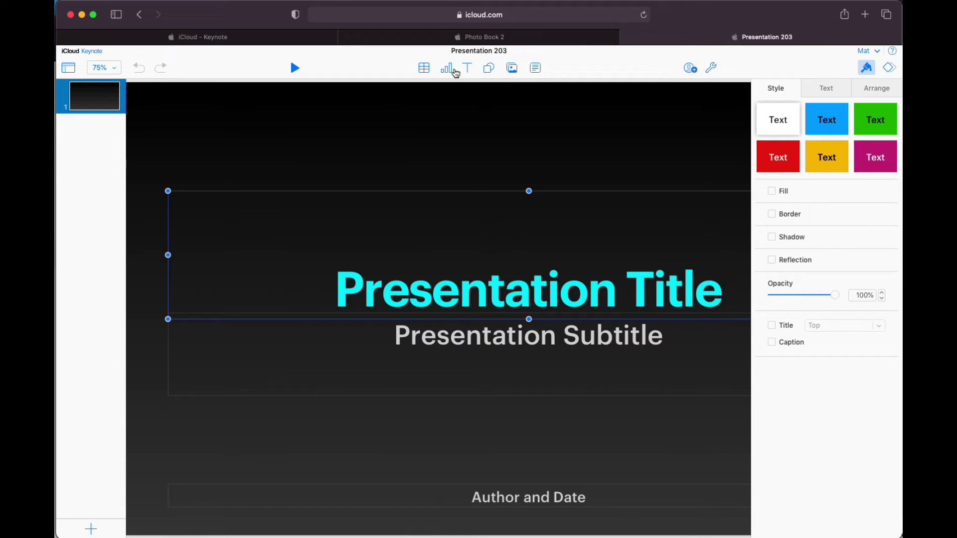
pyautogui.click(490, 71)
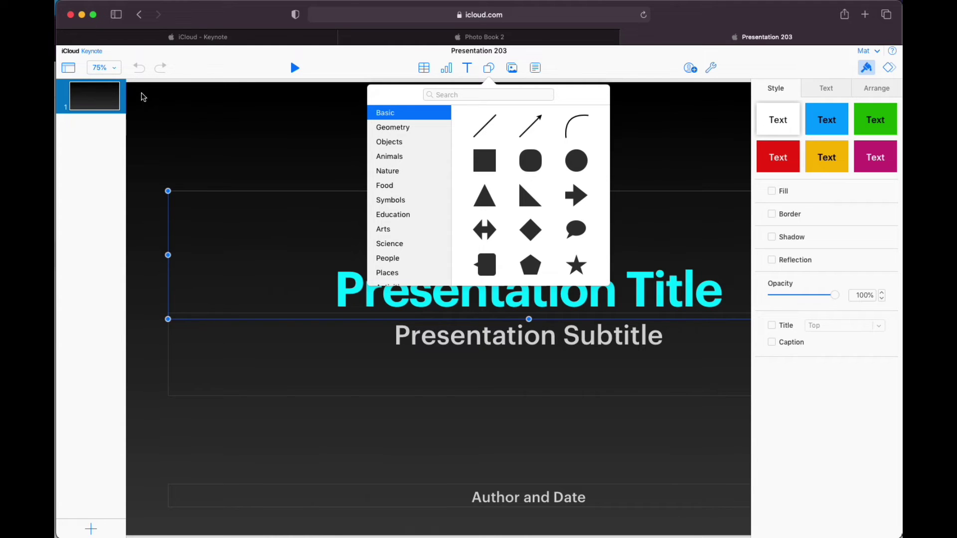
pyautogui.click(150, 38)
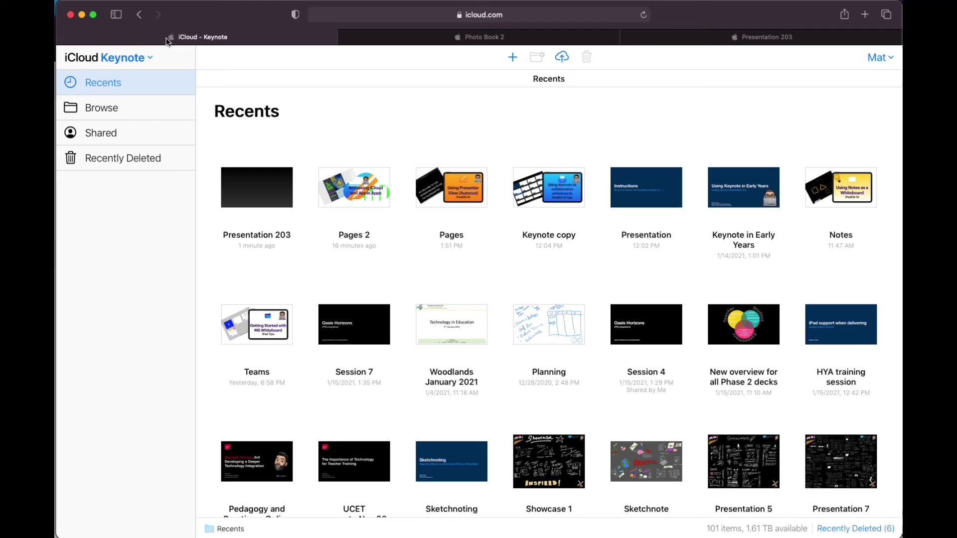
# Open Numbers from iCloud home and create Simple Budget 2 from the Simple Budget template.
pyautogui.click(139, 15)
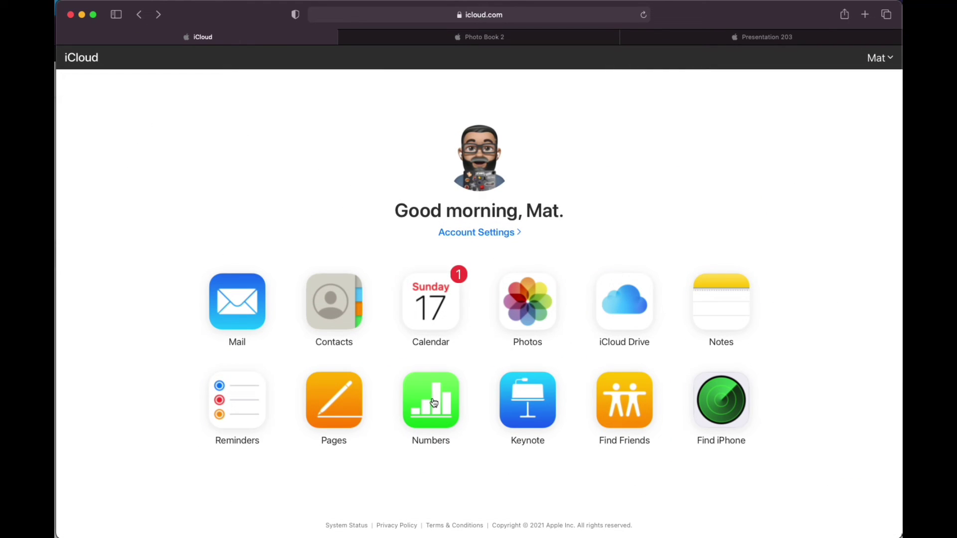
pyautogui.click(434, 403)
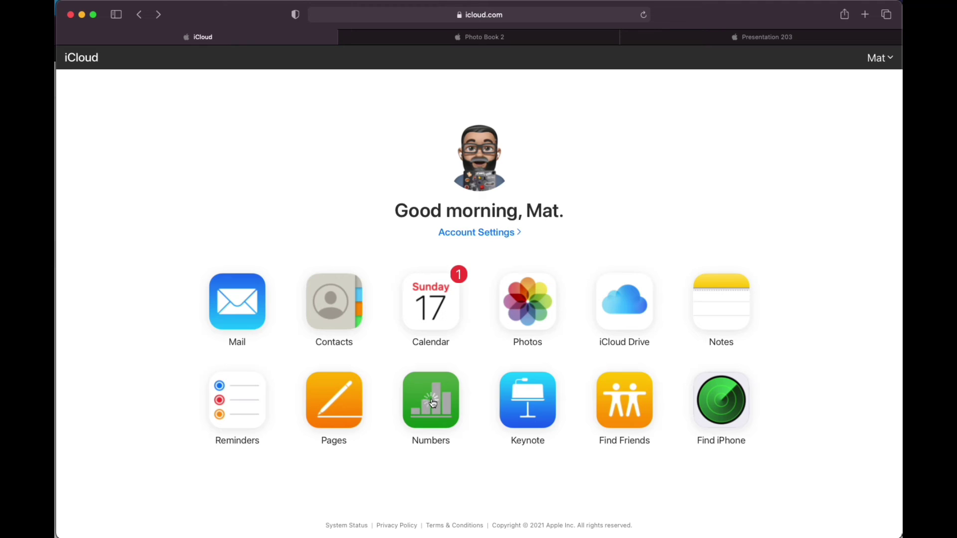
pyautogui.click(479, 442)
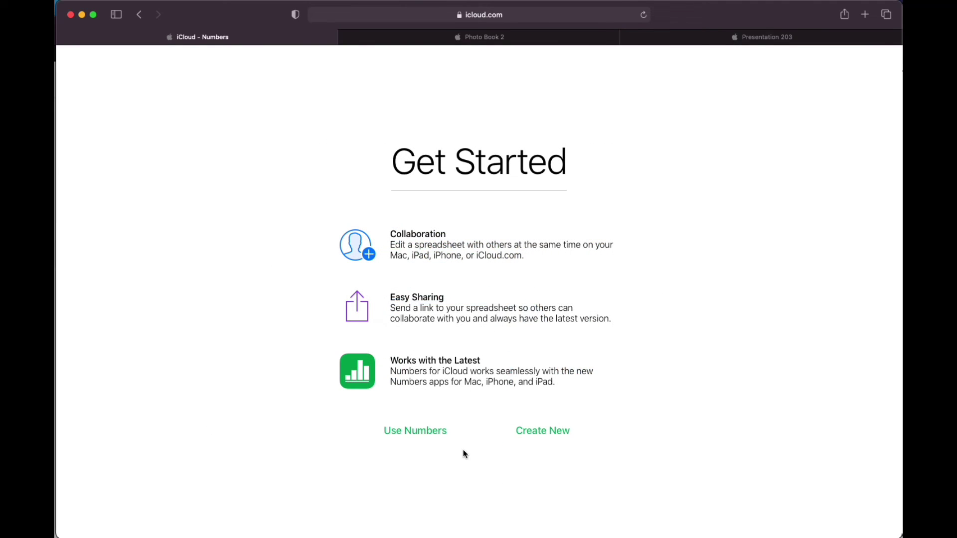
pyautogui.click(523, 437)
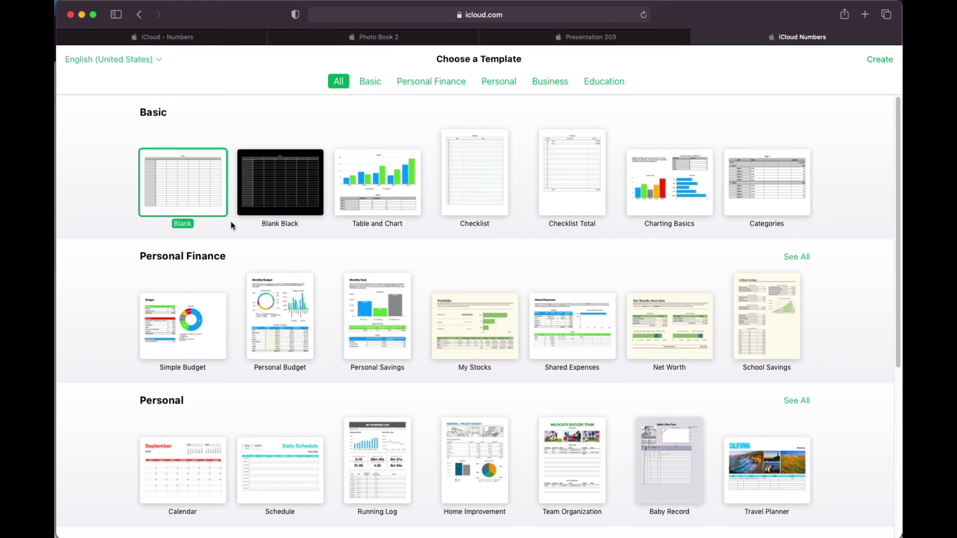
pyautogui.click(215, 323)
pyautogui.click(880, 61)
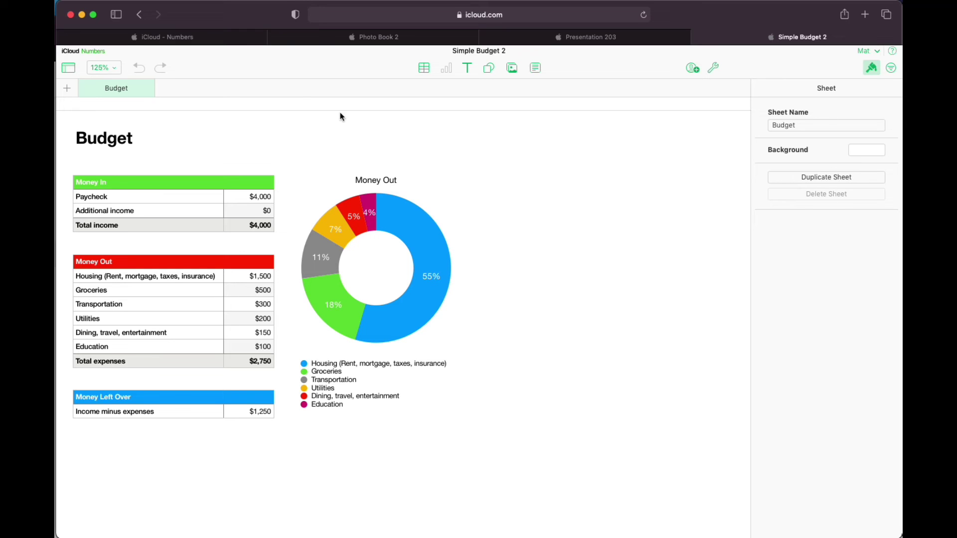
# Add a blank Sheet 1 to Simple Budget 2, then head back to iCloud home.
pyautogui.click(68, 89)
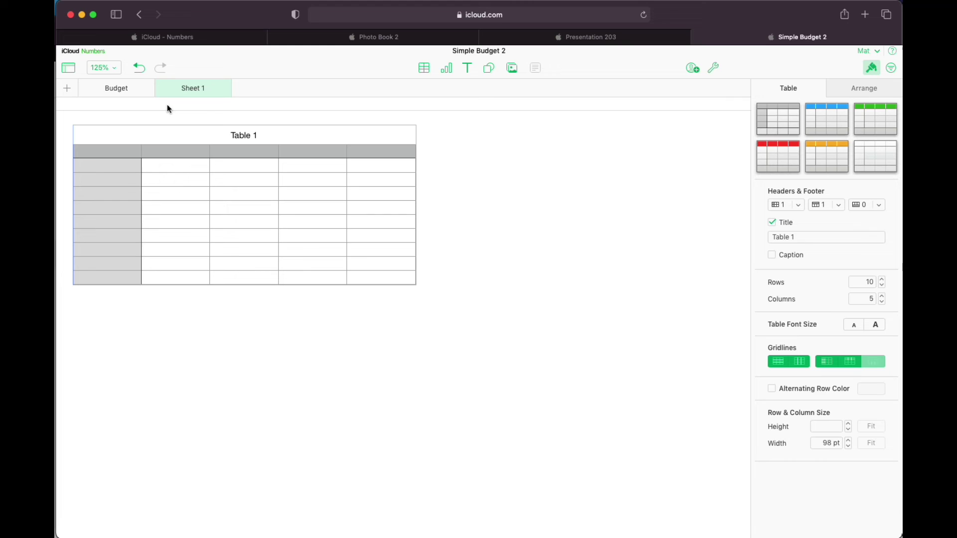
pyautogui.click(167, 38)
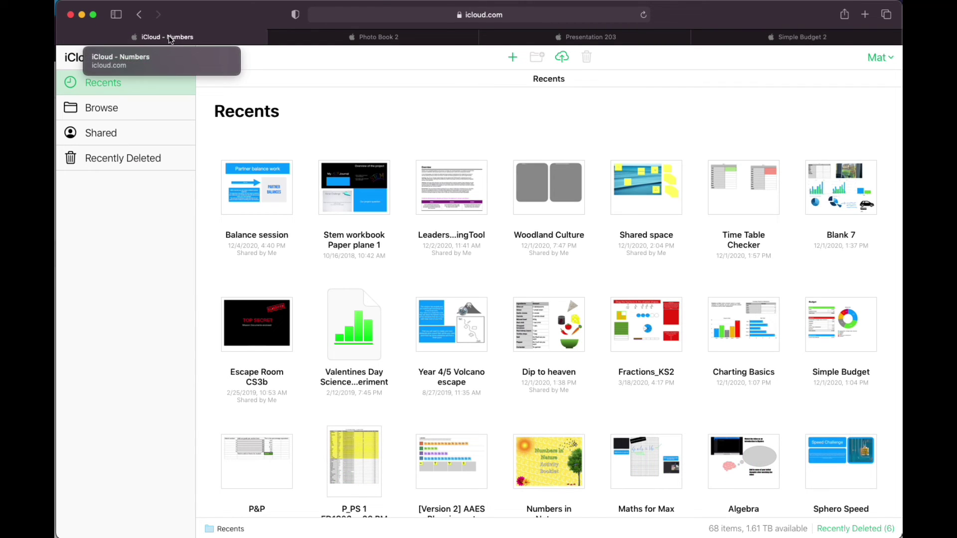
pyautogui.click(140, 15)
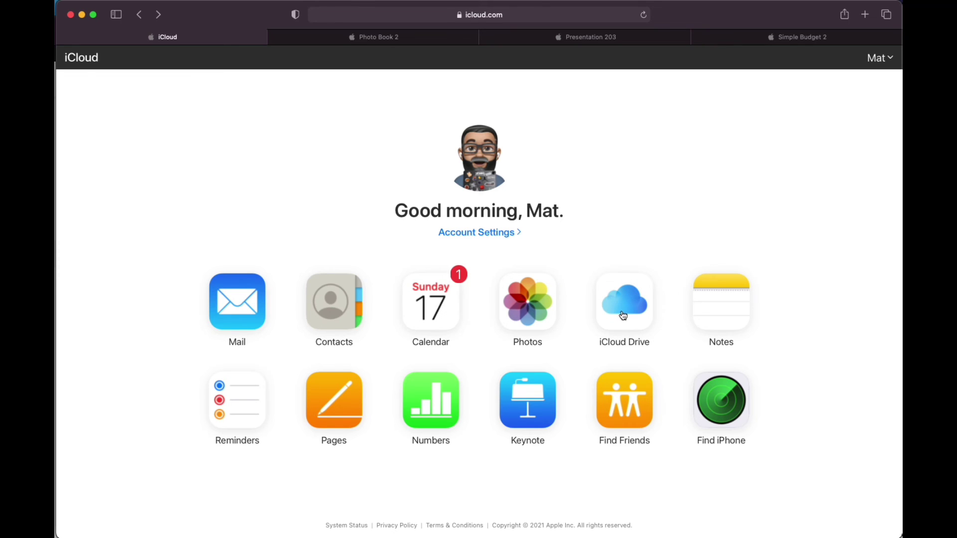
# Open Notes and view the Whiteboards note with its yellow shapes and Colosseum photo.
pyautogui.click(730, 310)
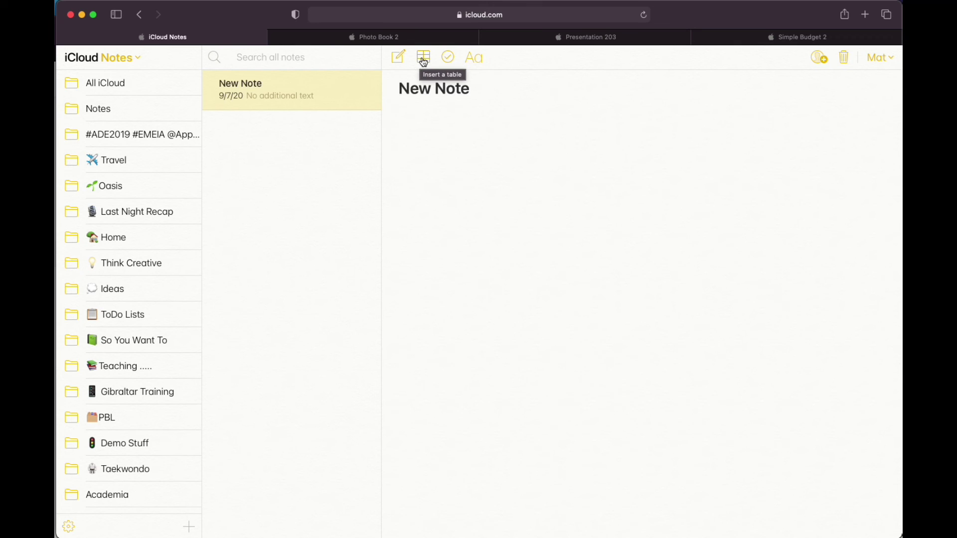
pyautogui.scroll(-1, 137, 380)
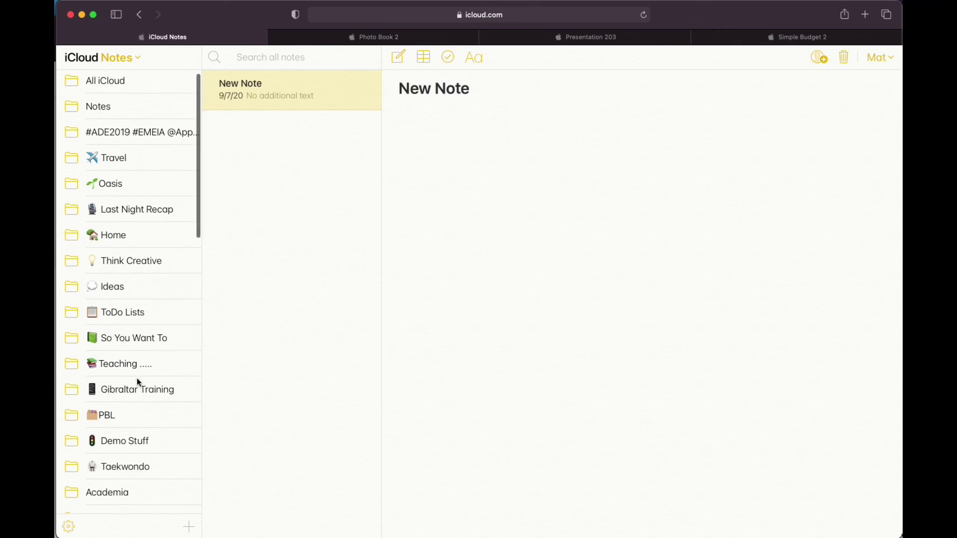
pyautogui.scroll(-15, 136, 378)
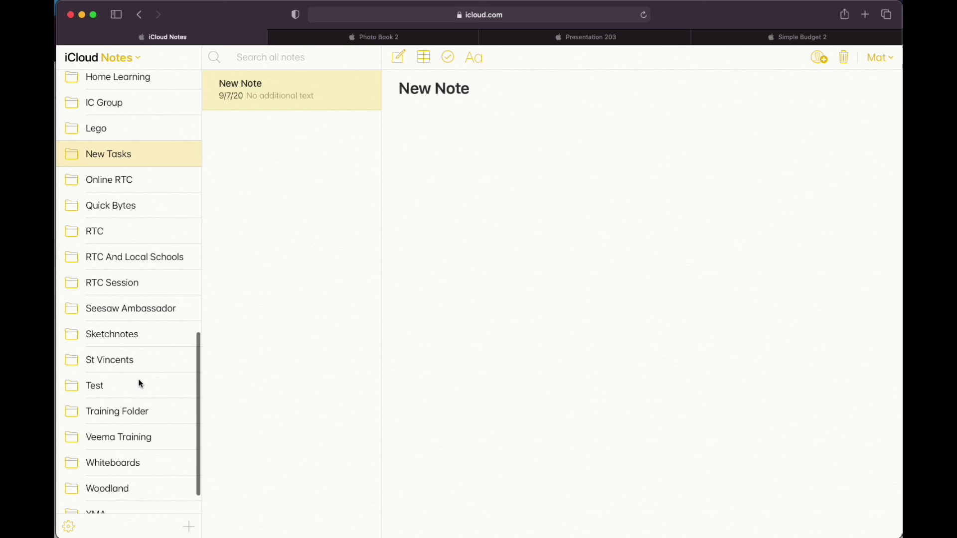
pyautogui.click(128, 463)
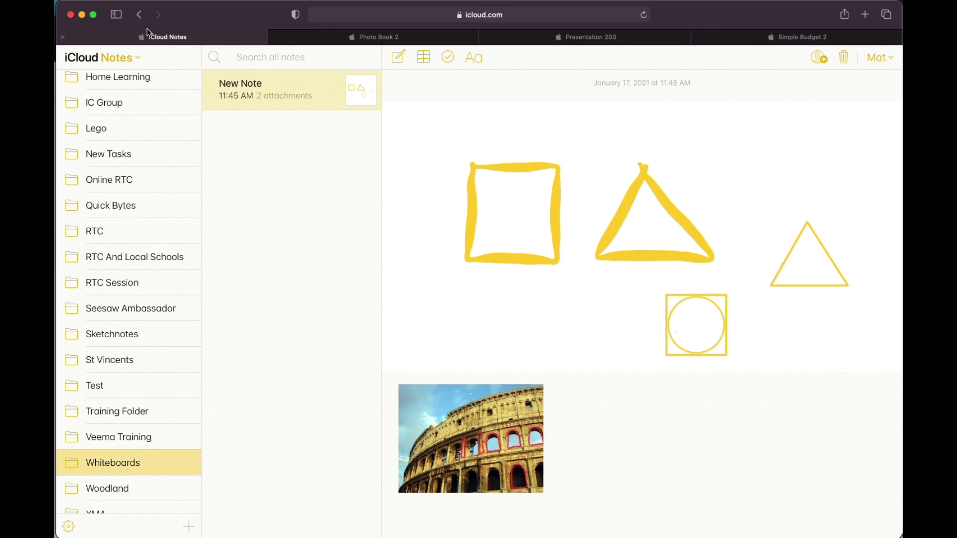
pyautogui.click(140, 16)
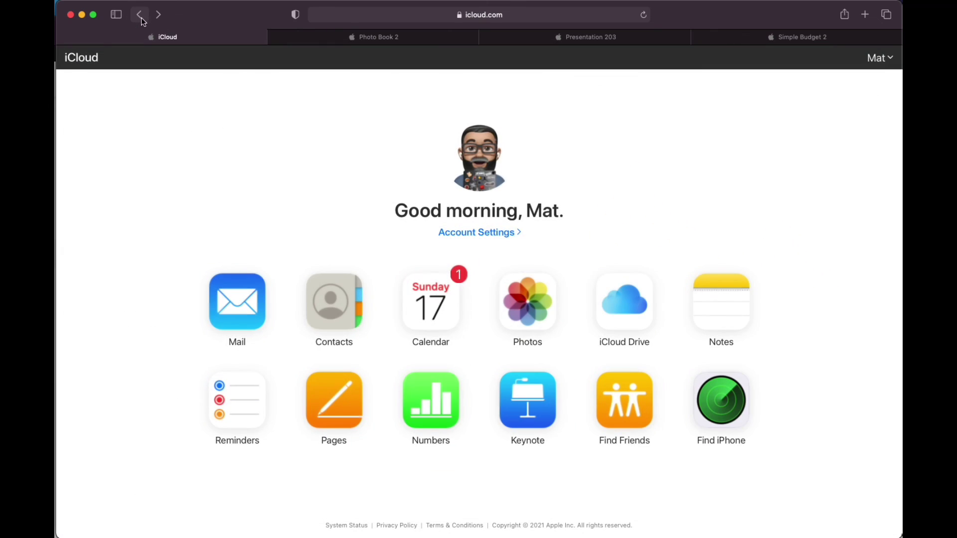